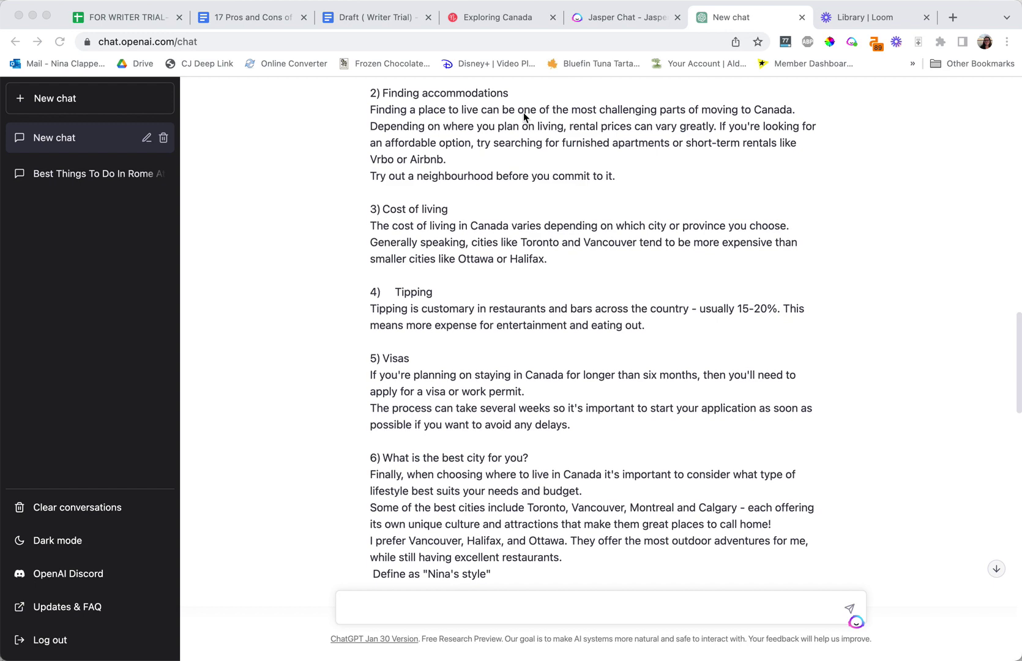
After reviewing the draft, tell ChatGPT you end emails with 'Cheers' and the writer's name
scroll(589, 519, "down", 10)
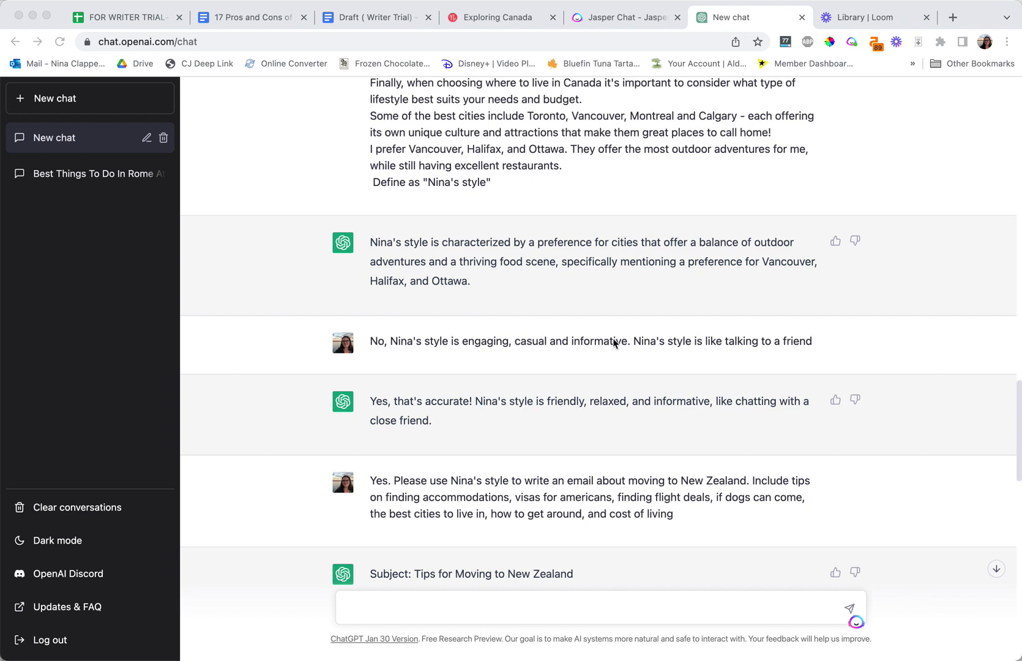
scroll(599, 342, "down", 1)
scroll(599, 342, "down", 2)
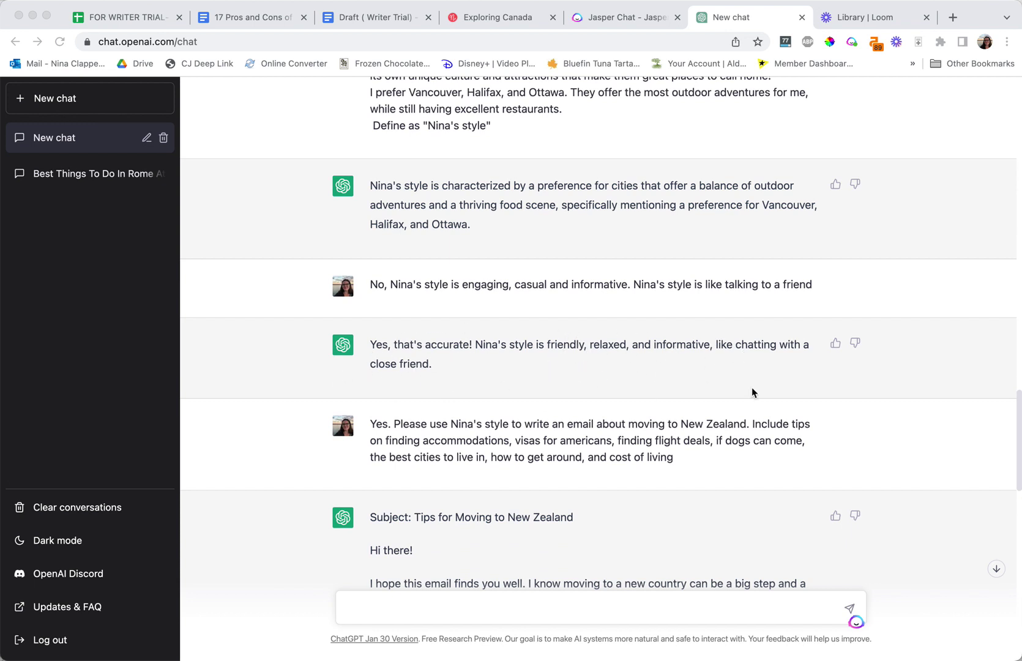
scroll(616, 322, "down", 2)
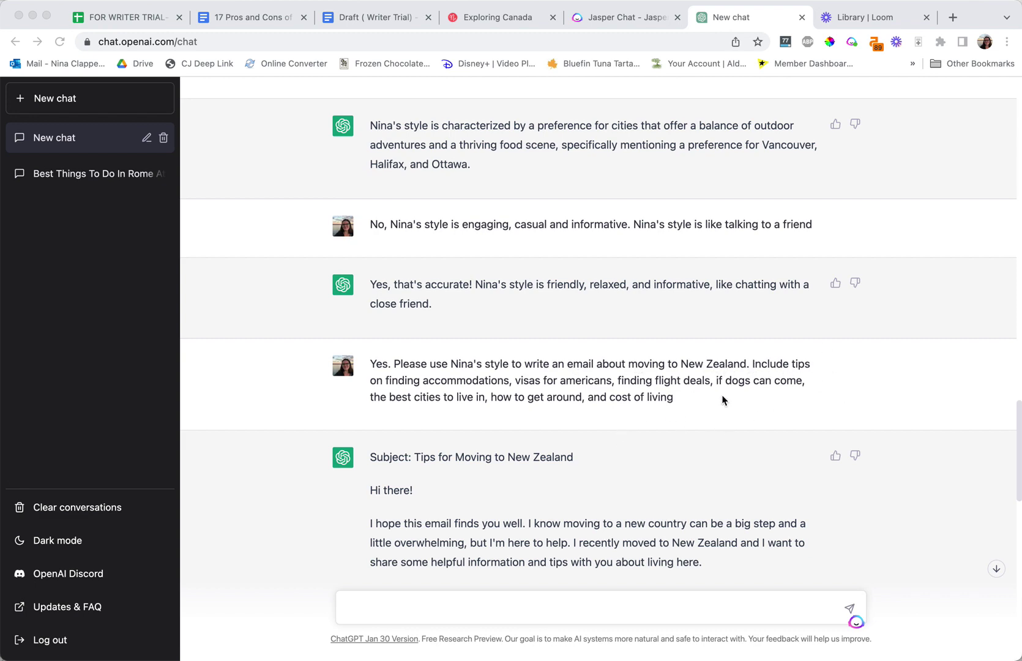
scroll(714, 375, "up", 1)
scroll(712, 374, "up", 10)
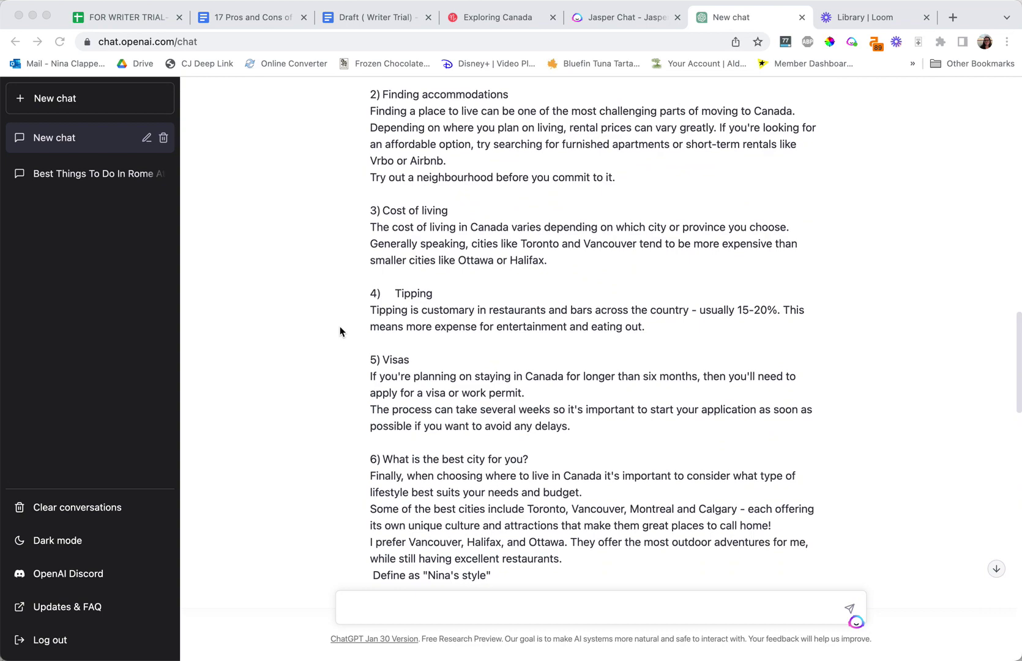
scroll(447, 307, "down", 6)
scroll(446, 307, "down", 12)
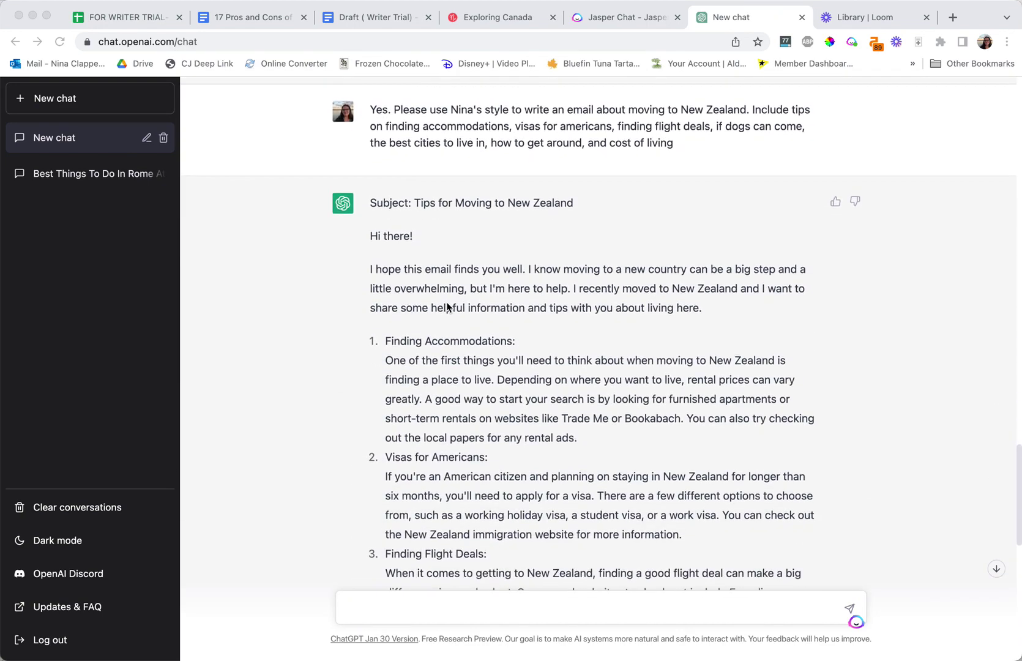
scroll(447, 308, "down", 4)
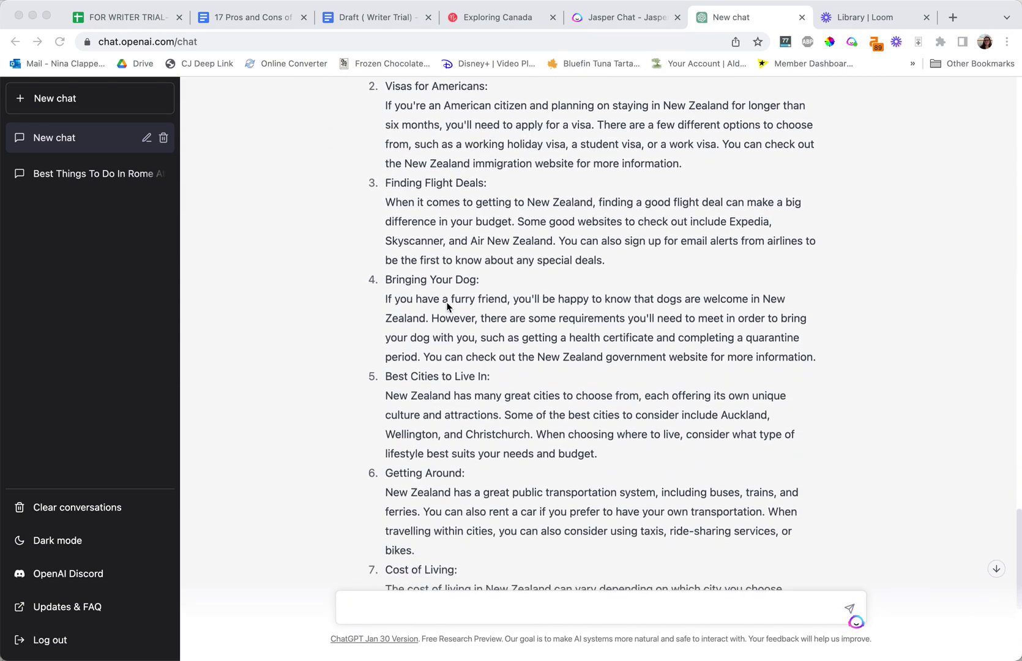
scroll(447, 299, "up", 8)
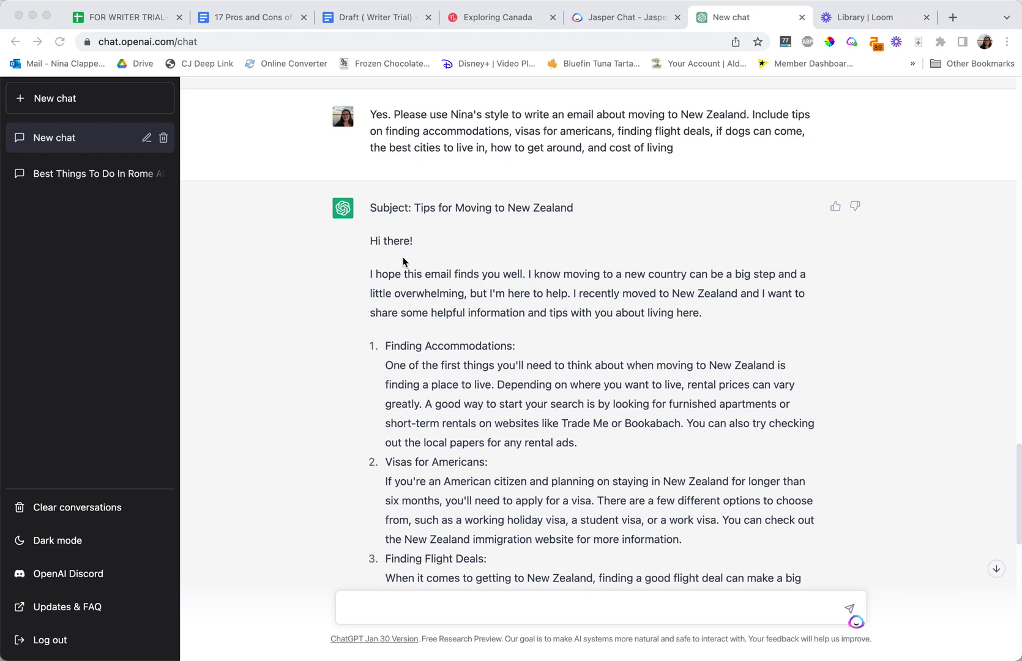
scroll(435, 300, "down", 1)
scroll(434, 300, "down", 15)
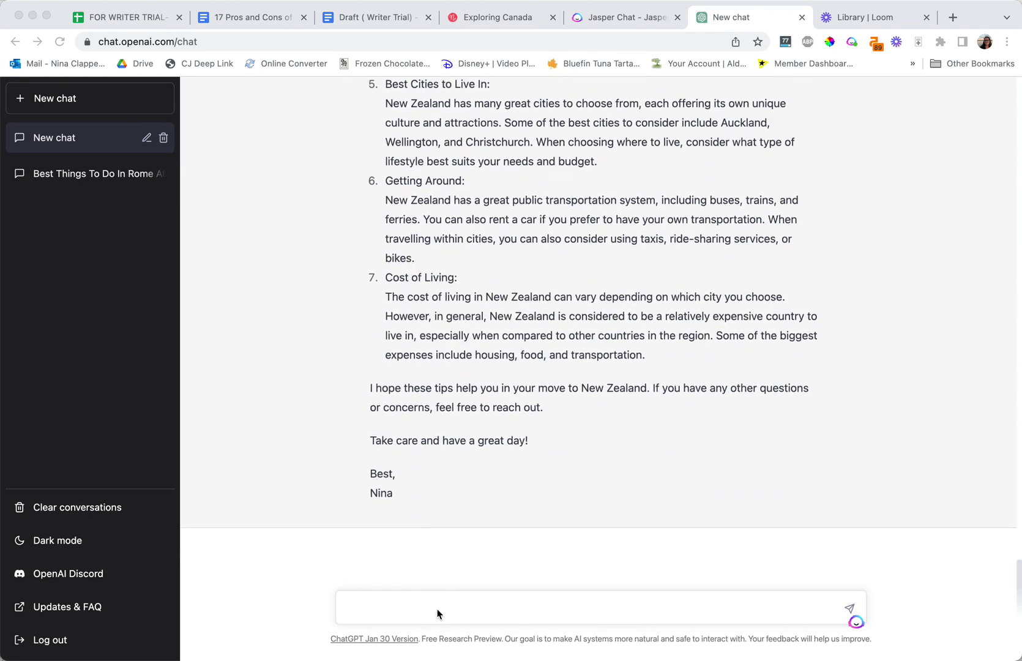
left_click(408, 609)
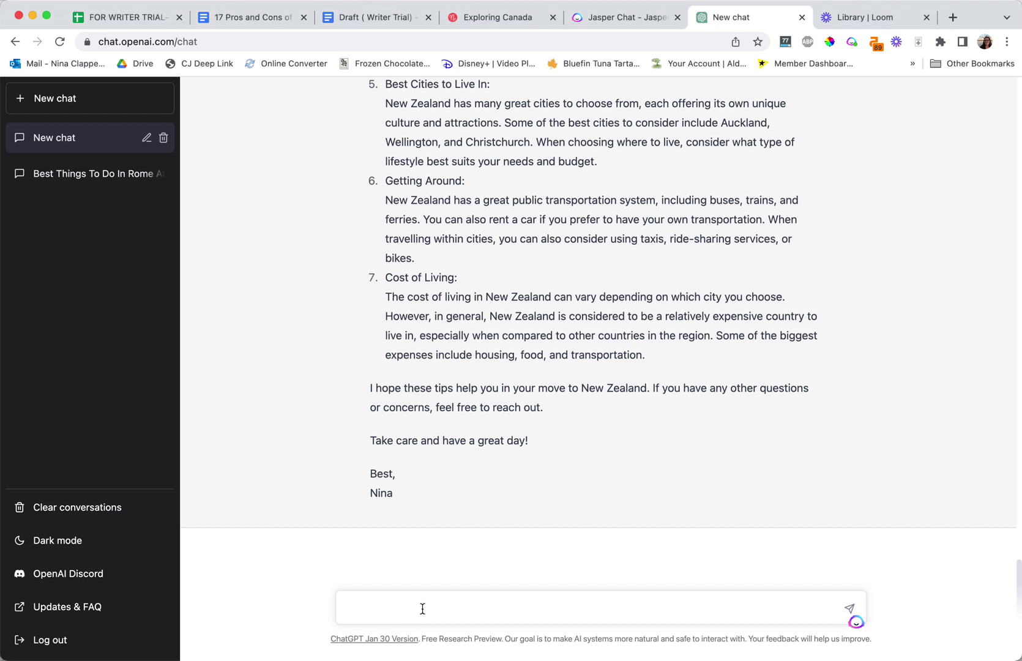
type(">yees b")
key("BackSpace")
type("yes but l")
type(" end w")
key("BackSpace")
type("emails with Che")
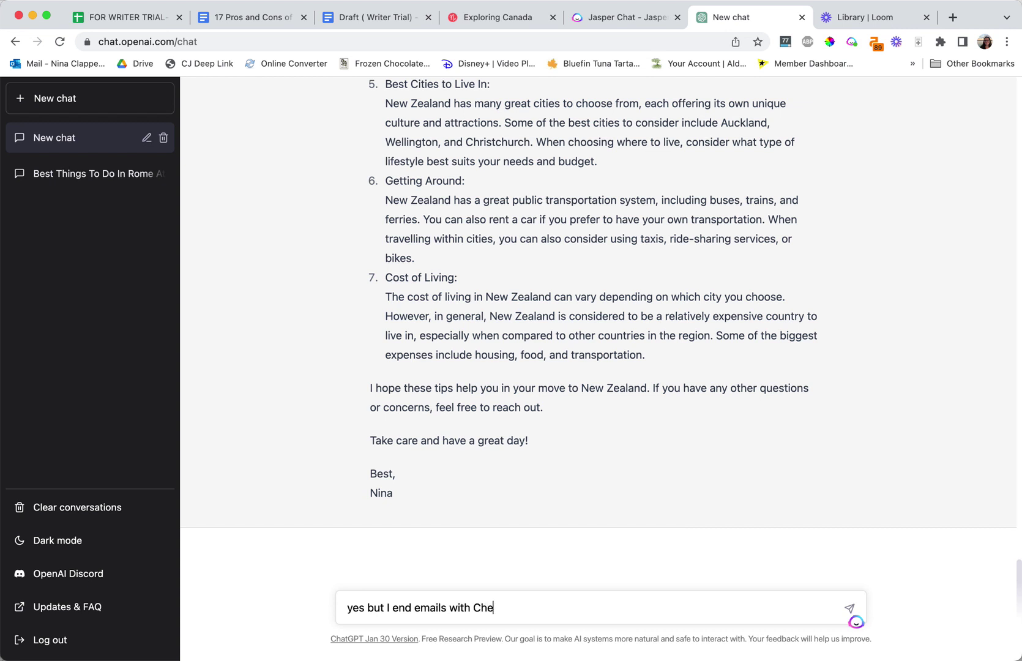
type("ers, Nina")
key("Return")
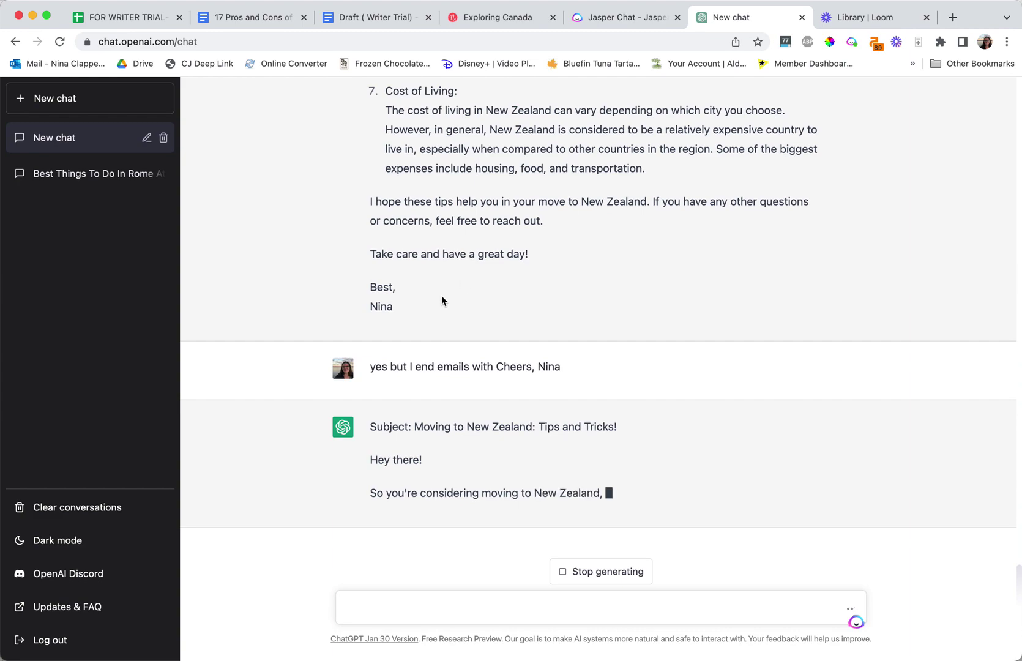
Compare against the earlier email, then follow the new reply through visas, flights, dogs and cities
scroll(442, 299, "up", 15)
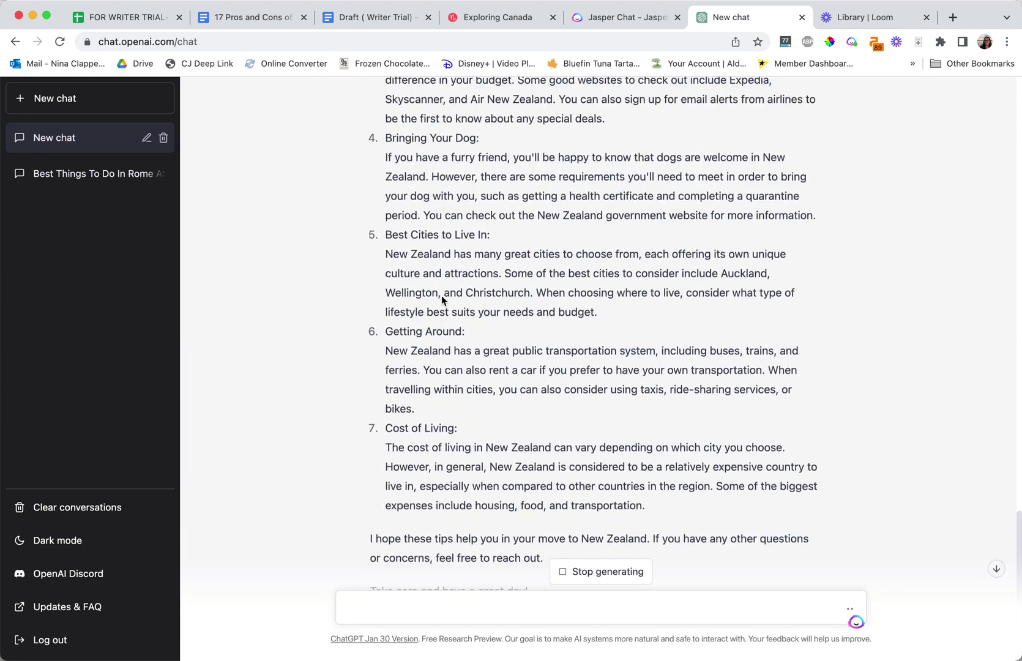
scroll(441, 295, "down", 20)
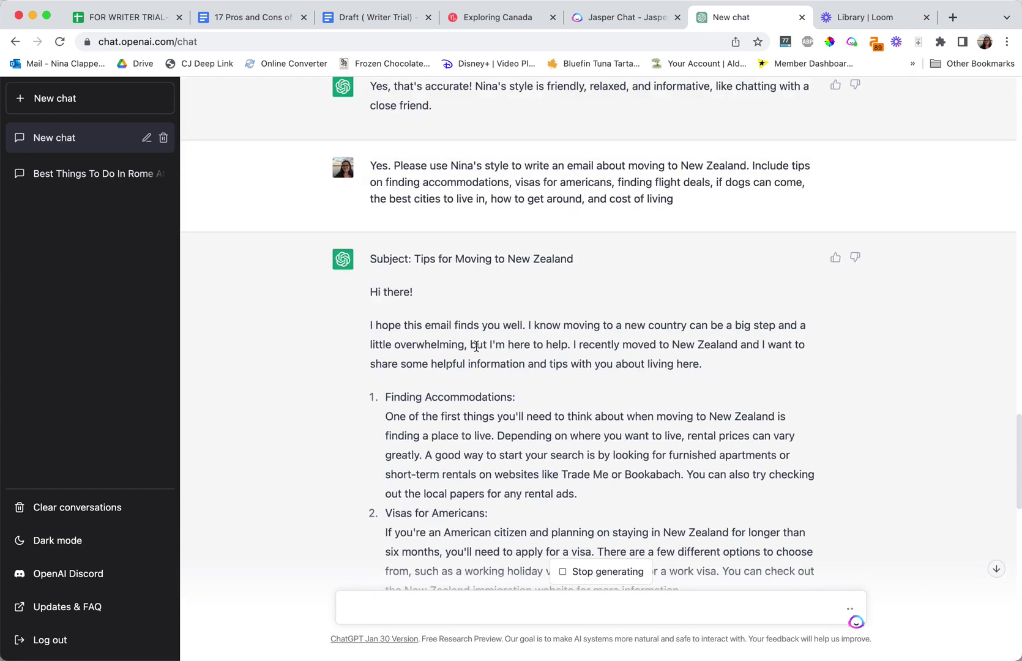
scroll(473, 271, "down", 2)
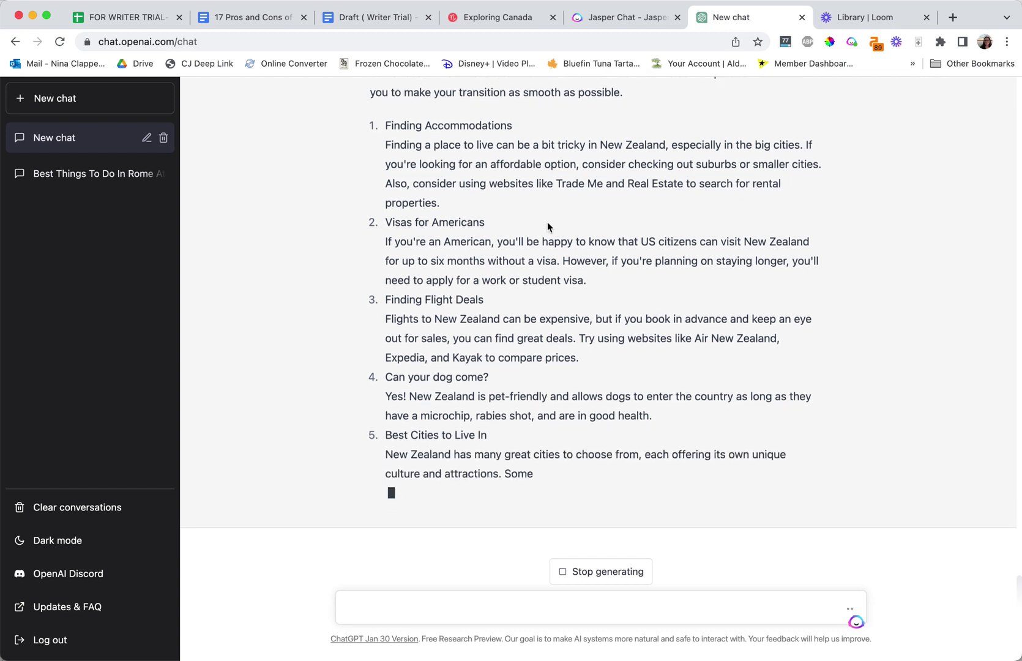
Check the finished email's opening and its Getting Around, Cost of Living and 'Cheers' ending
scroll(547, 224, "up", 7)
scroll(547, 223, "up", 5)
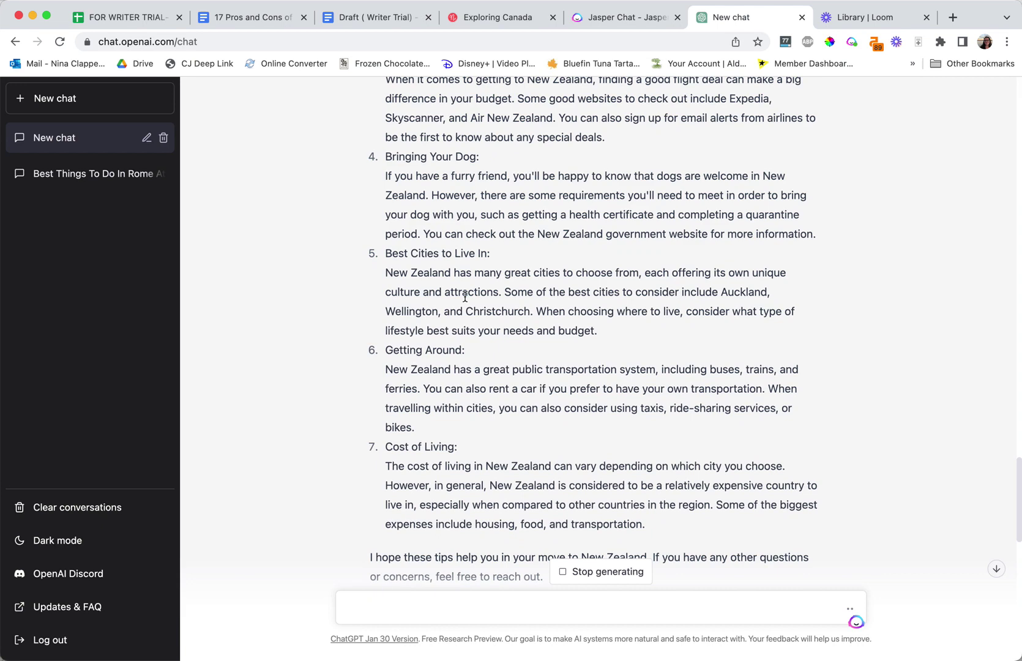
scroll(466, 299, "down", 9)
scroll(465, 299, "down", 5)
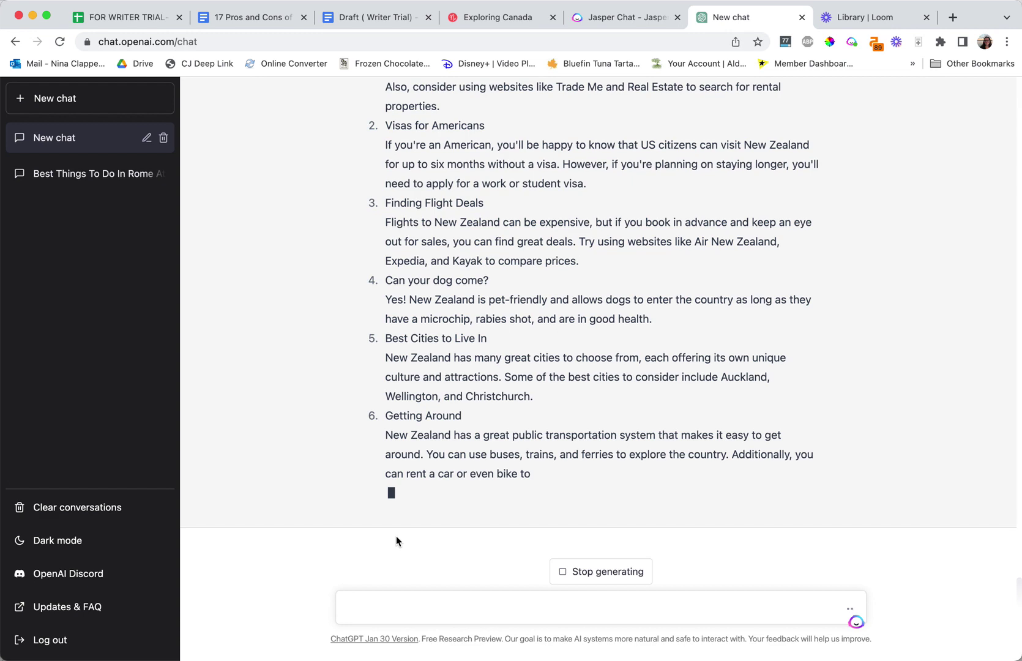
scroll(486, 312, "up", 6)
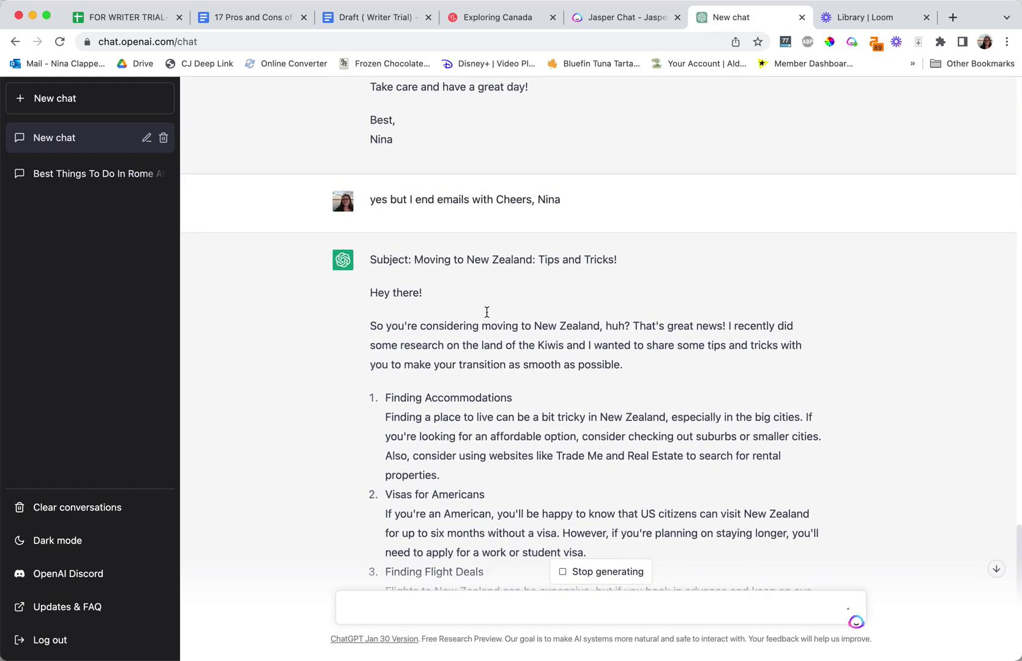
scroll(487, 312, "down", 6)
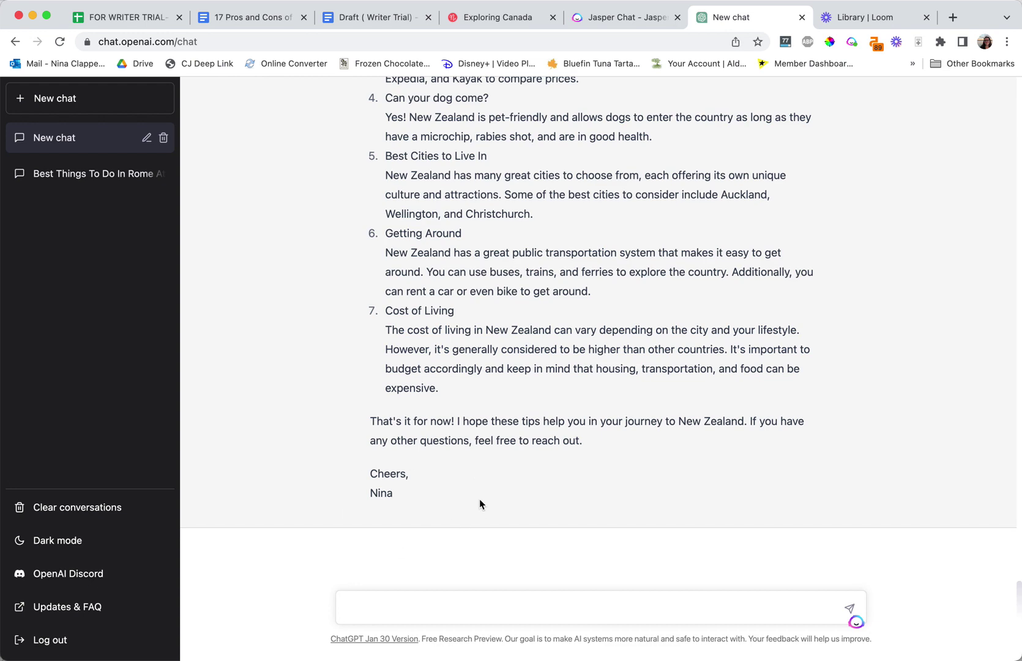
scroll(480, 501, "up", 6)
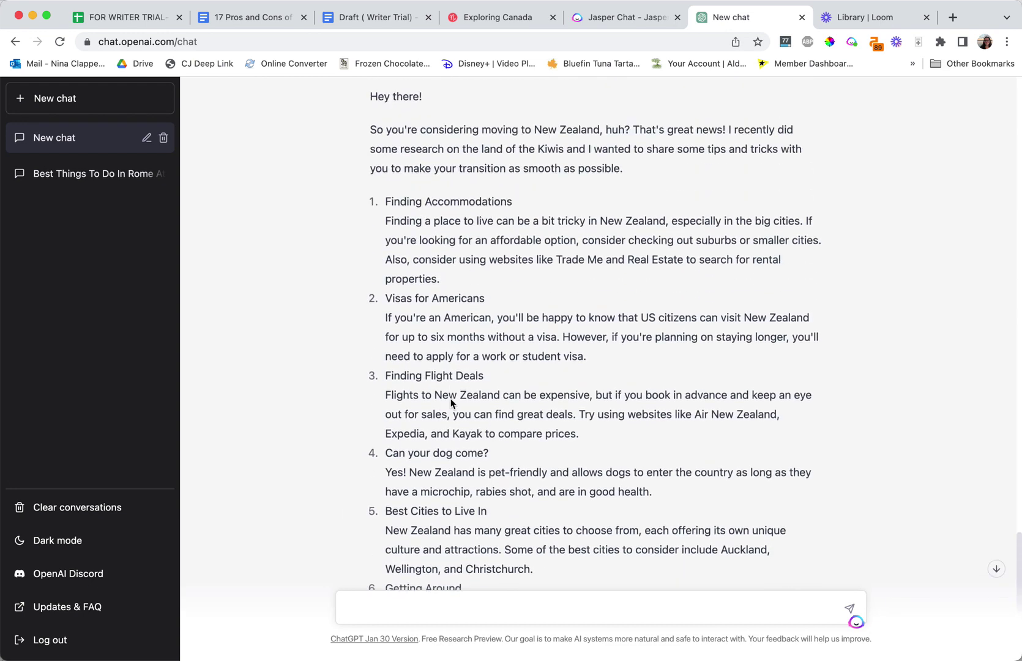
scroll(438, 330, "up", 2)
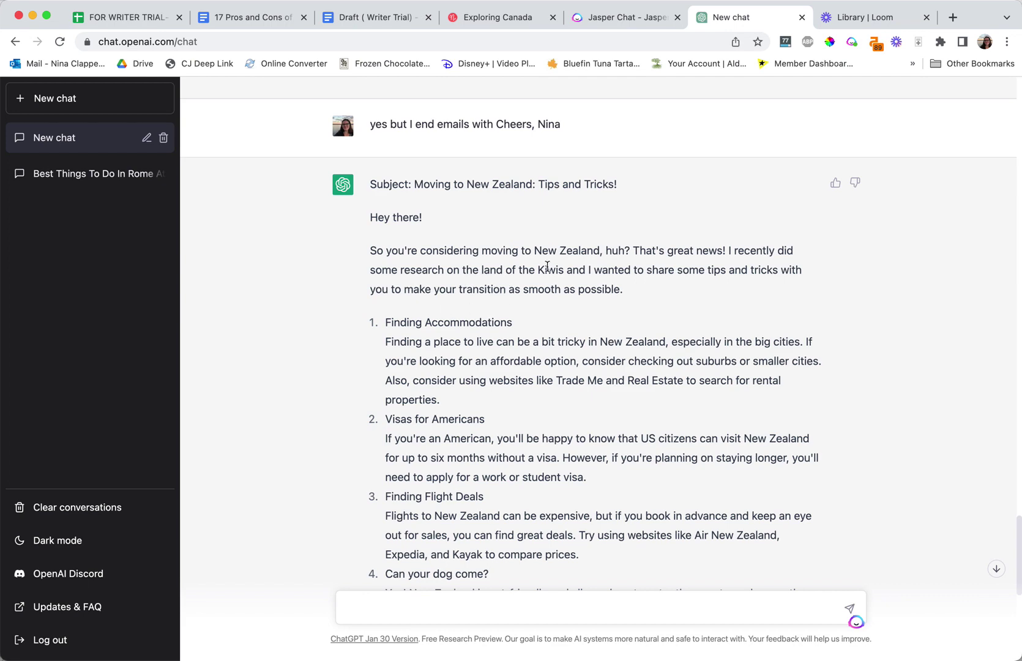
scroll(534, 322, "down", 8)
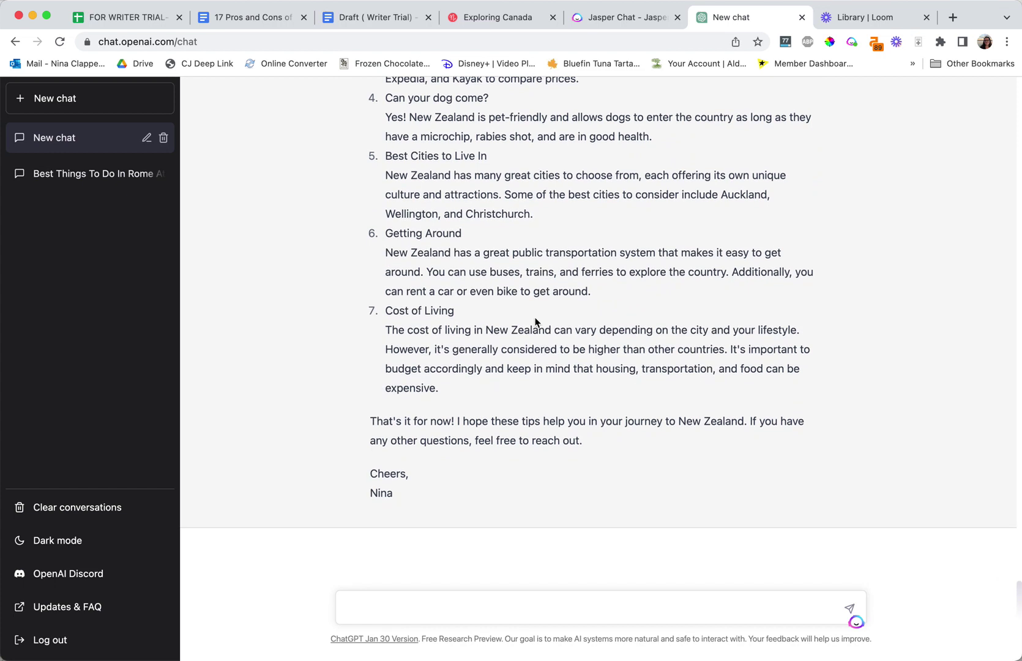